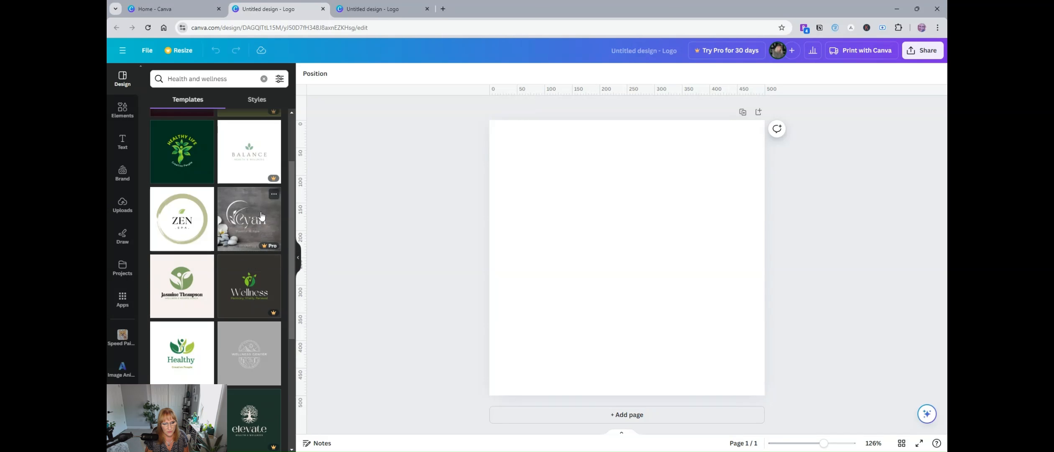
- Apply the "Healthy Creative" leaf-figure template from the health and wellness logo templates and select its graphic
scroll(165, 186, down, 2)
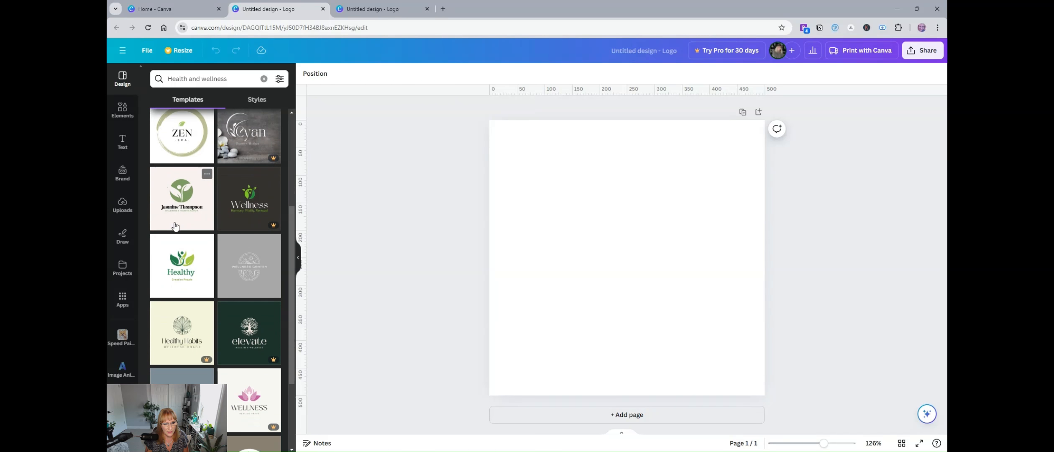
scroll(172, 209, down, 5)
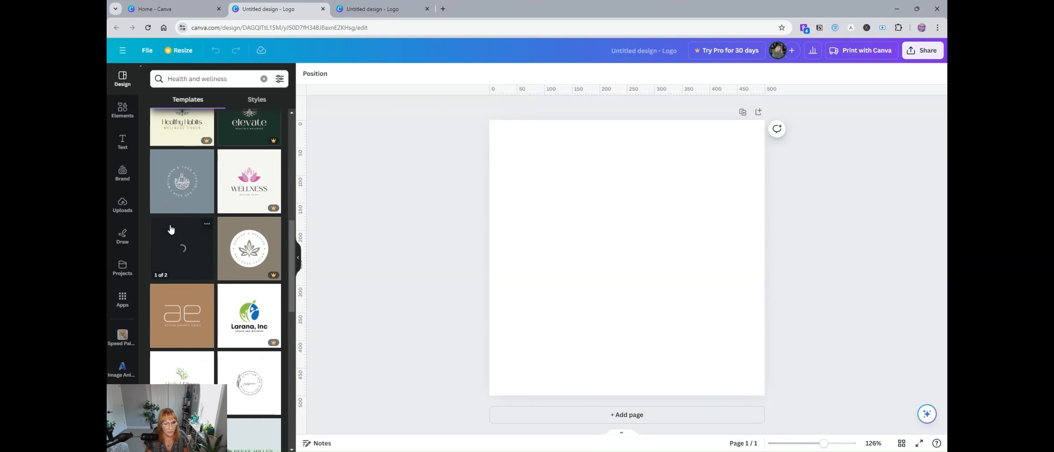
scroll(176, 235, down, 5)
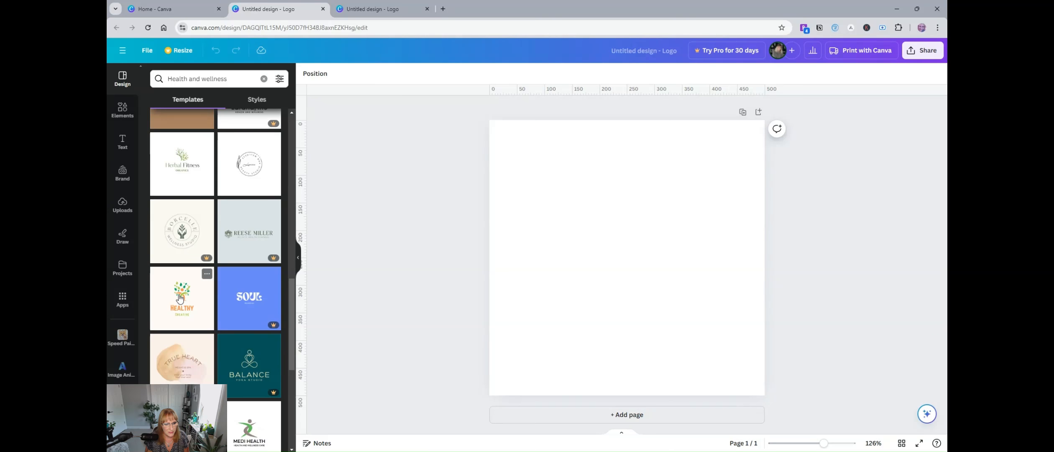
click(185, 299)
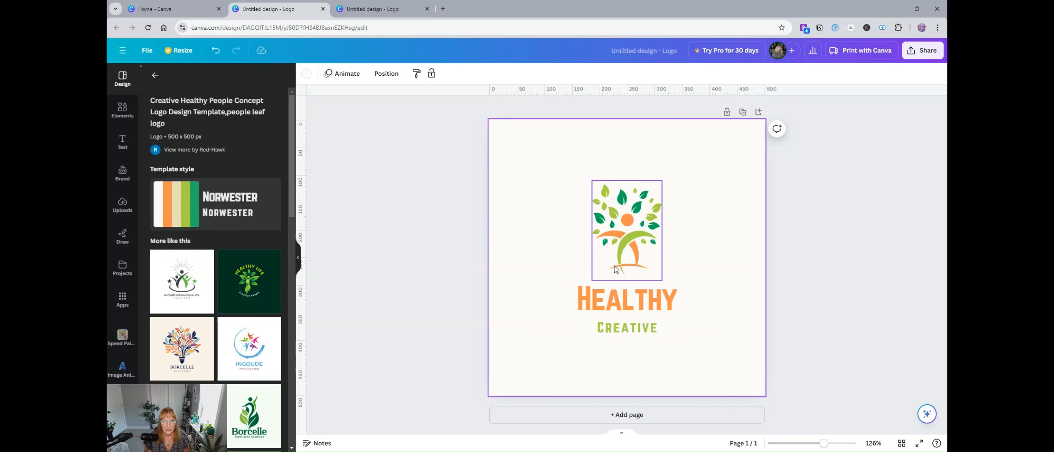
click(631, 212)
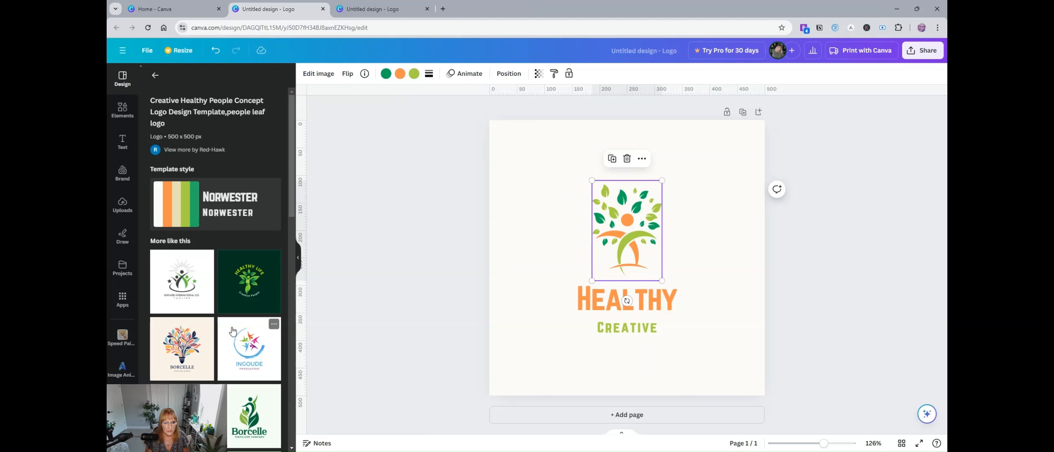
- Apply only the colors of the Colorful Modern Infinity Creative Studio Logo template to the design and shuffle them
scroll(232, 330, down, 2)
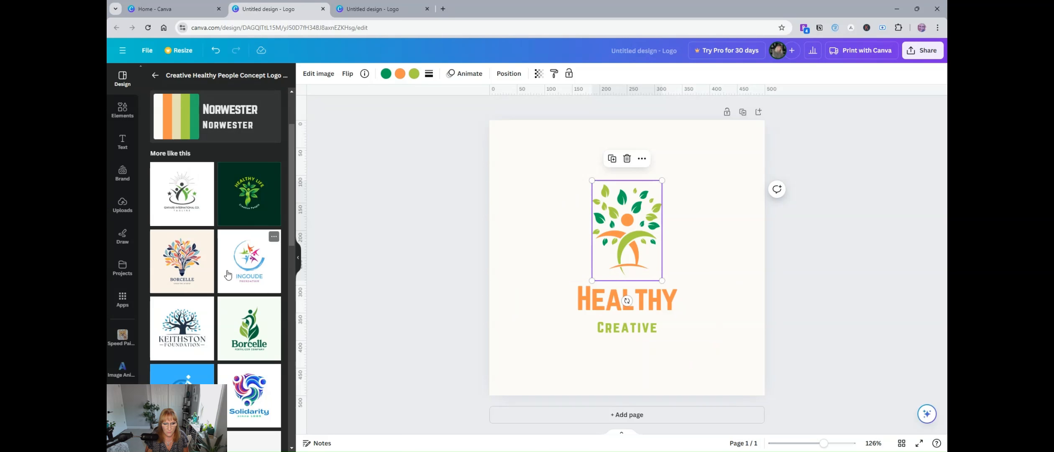
scroll(231, 275, down, 6)
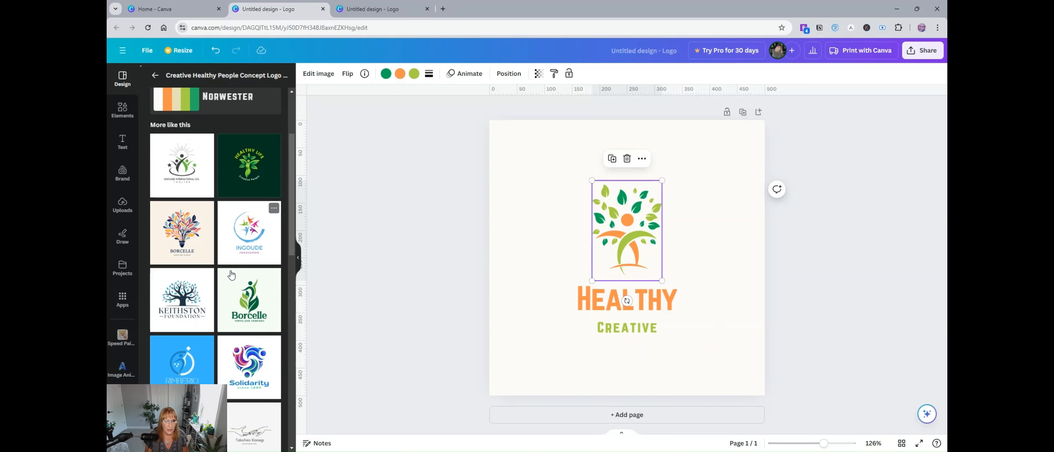
scroll(232, 274, down, 4)
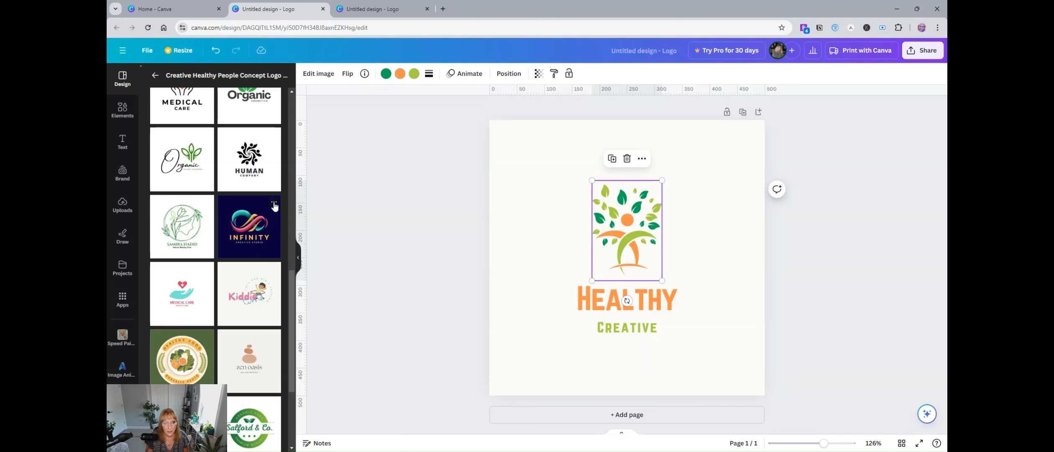
click(274, 203)
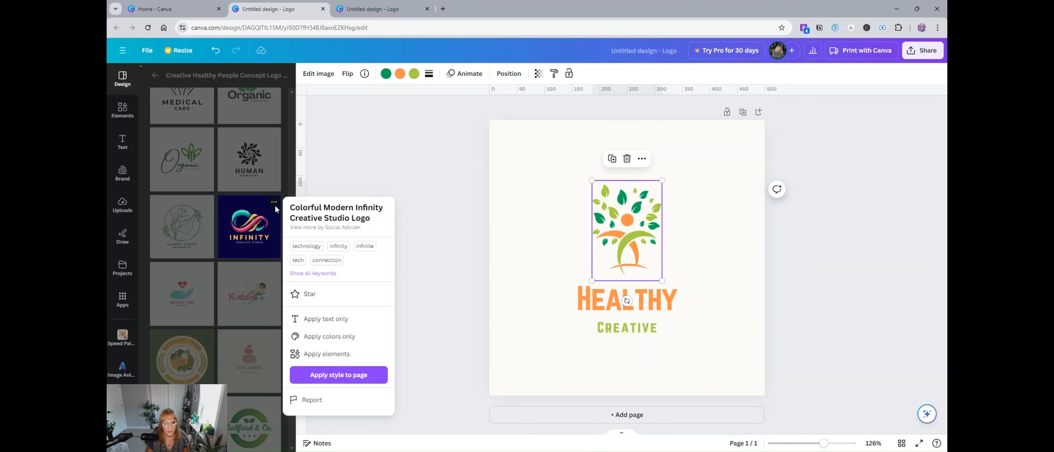
click(318, 336)
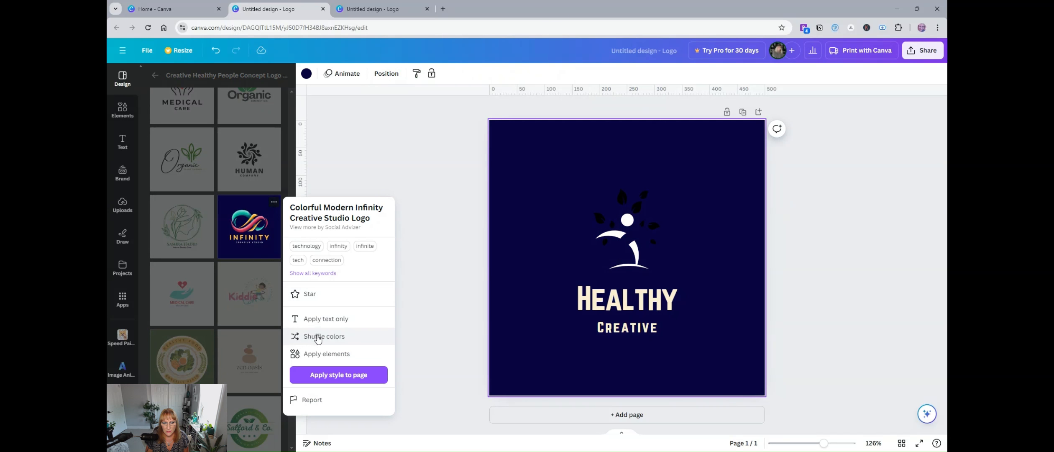
click(317, 338)
click(318, 339)
click(318, 339)
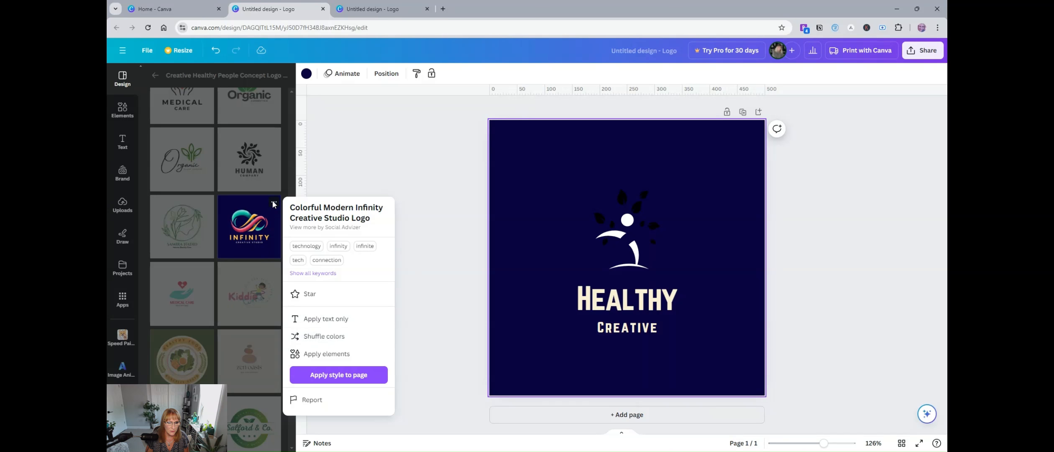
click(274, 205)
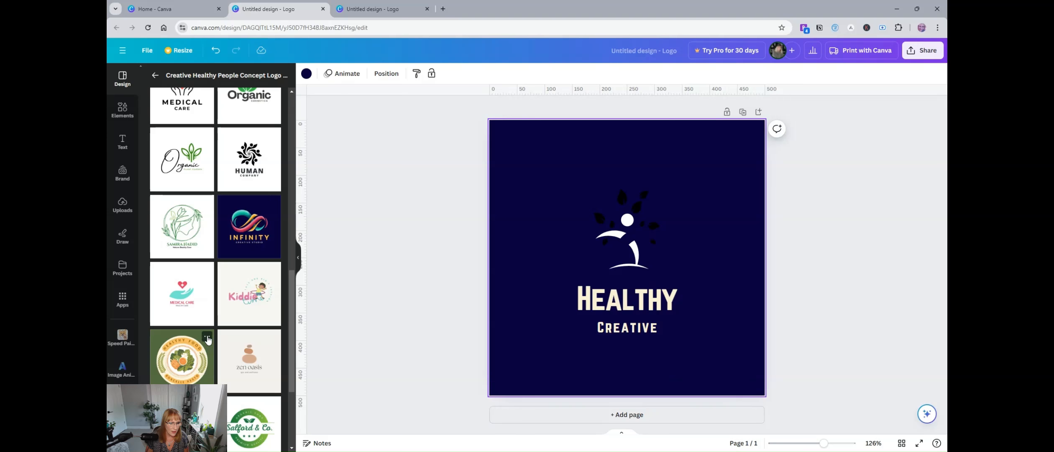
- Apply only the colors of the Green Orange Modern Healthy Food Restaurant Logo and shuffle them to a cream background with brown text
click(207, 336)
click(260, 370)
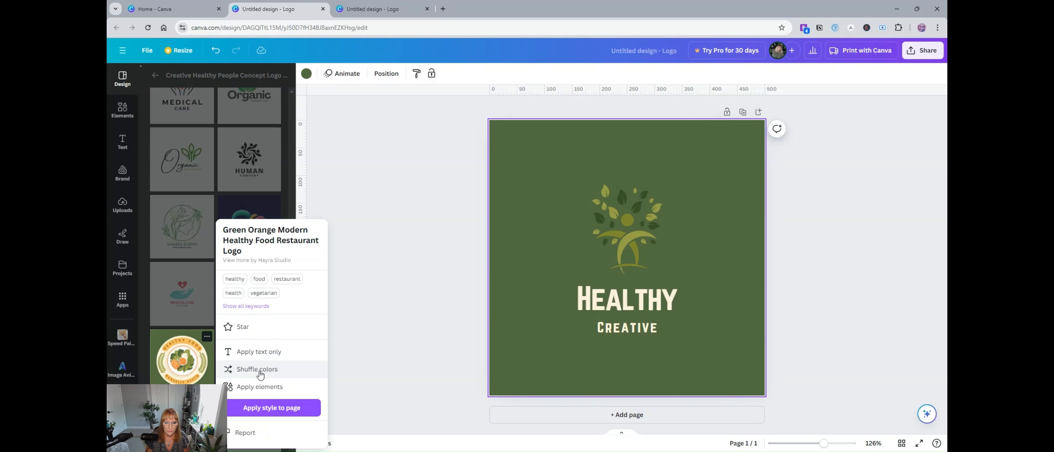
click(260, 371)
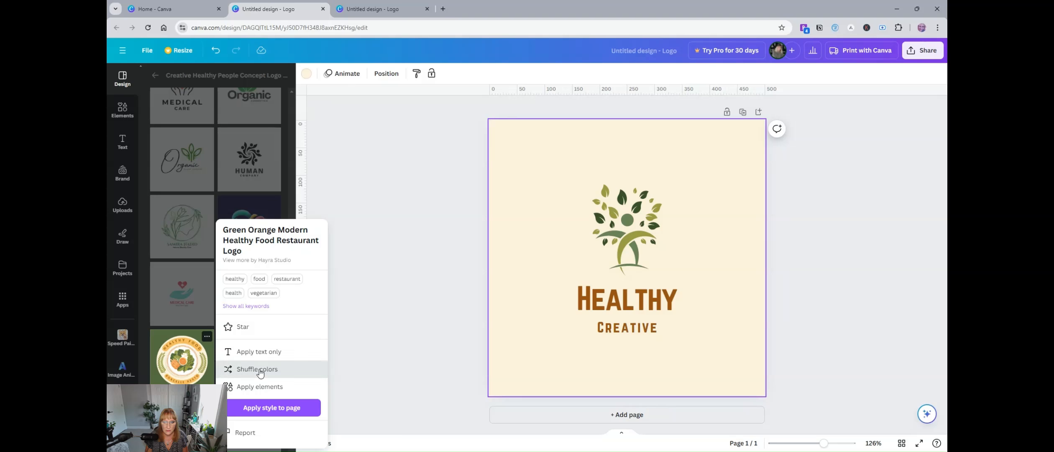
click(260, 370)
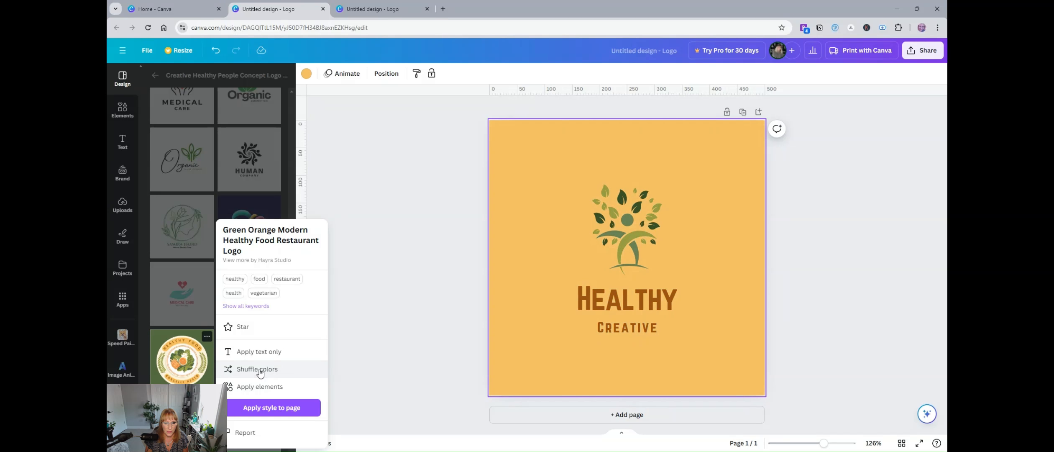
click(260, 371)
click(260, 371)
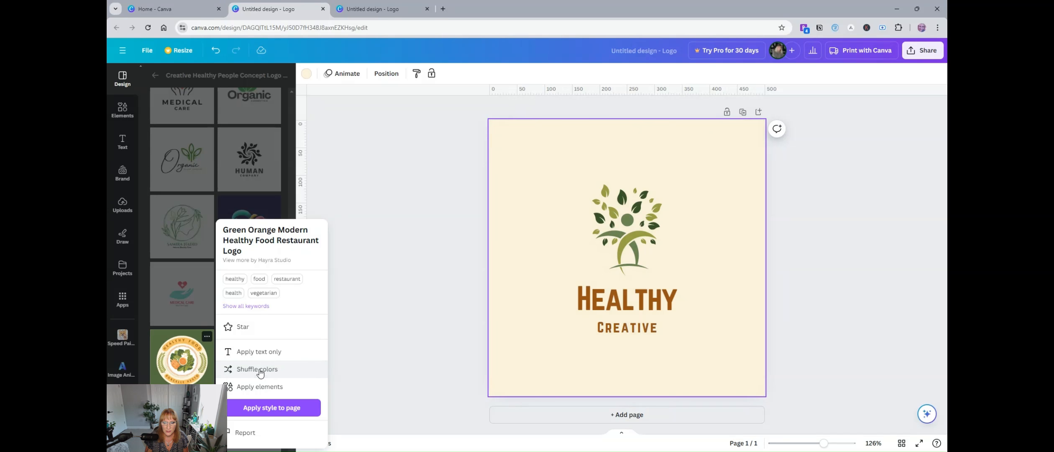
click(341, 194)
- Apply only the colors of the Colorful Creative Growth Concept Logo and shuffle them to a navy background with red and orange leaves
scroll(199, 310, up, 3)
scroll(199, 310, up, 6)
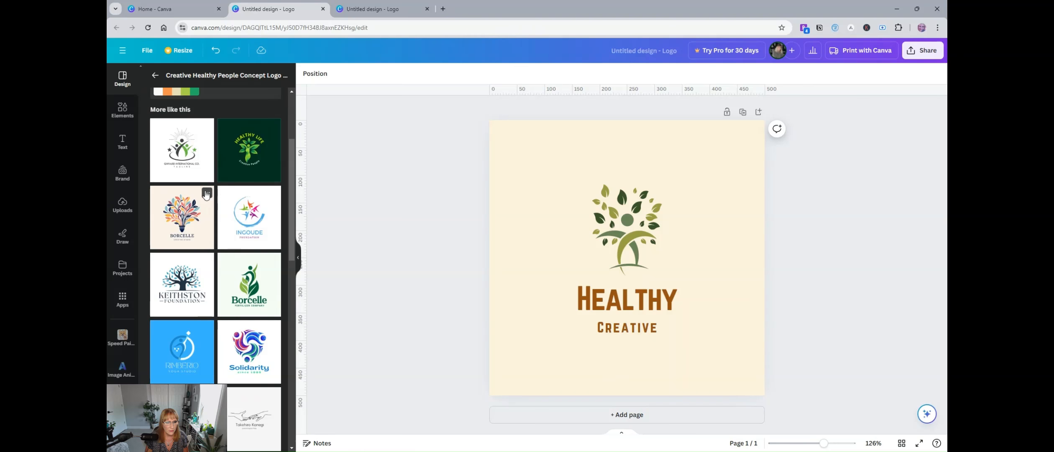
click(207, 193)
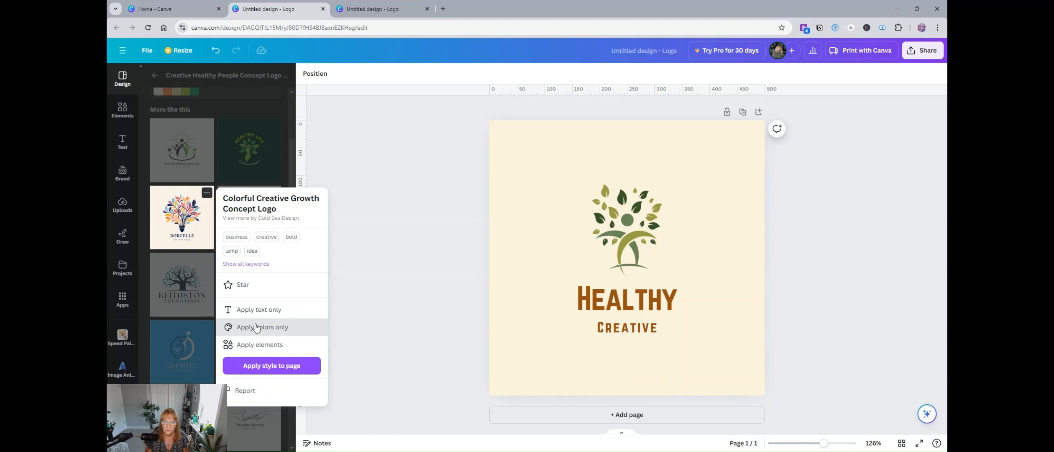
click(253, 327)
click(257, 327)
click(257, 327)
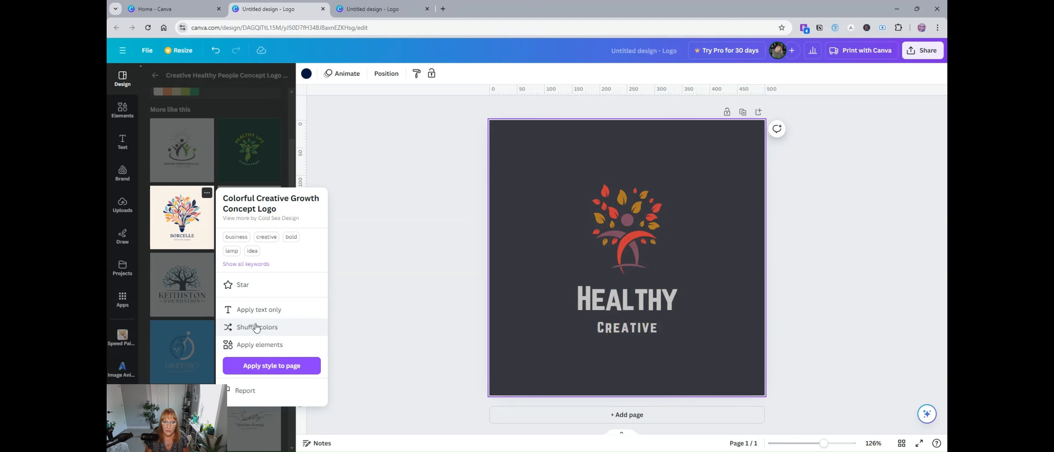
click(256, 327)
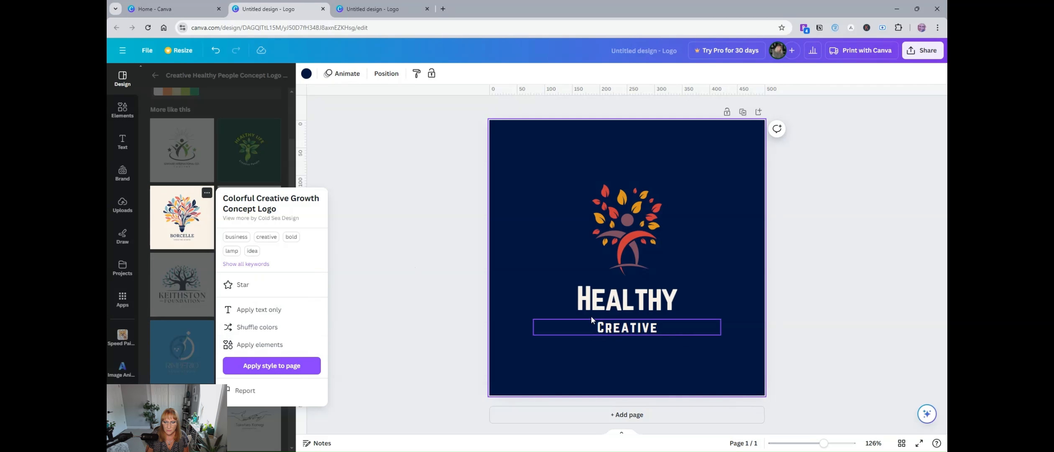
- Replace the heading "Healthy" with "Your" and the subheading "Creative" with "Business"
click(614, 301)
double_click(614, 302)
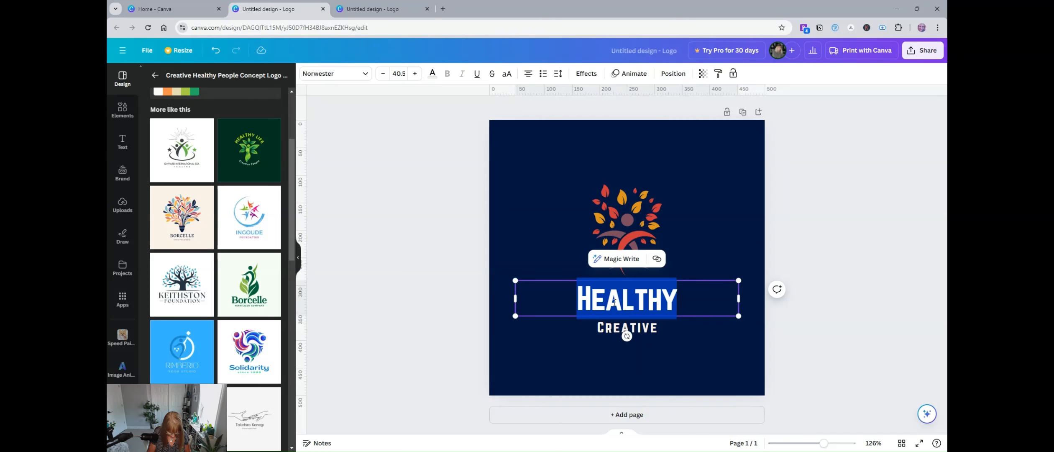
text(Your)
double_click(624, 329)
text(Busine)
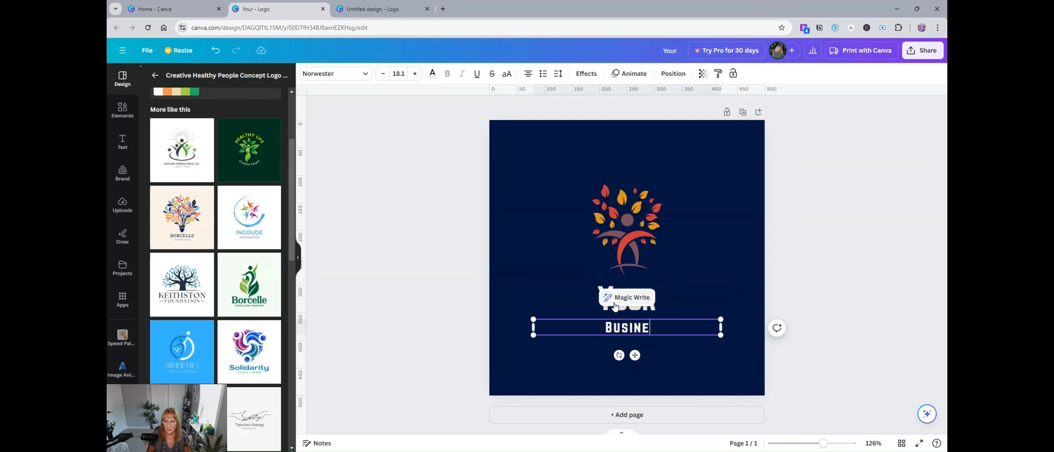
text(ss)
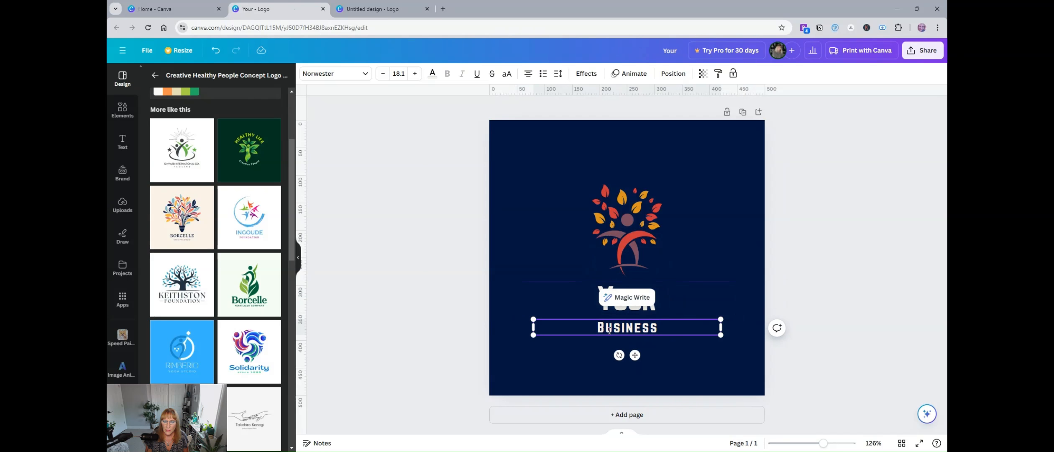
click(559, 294)
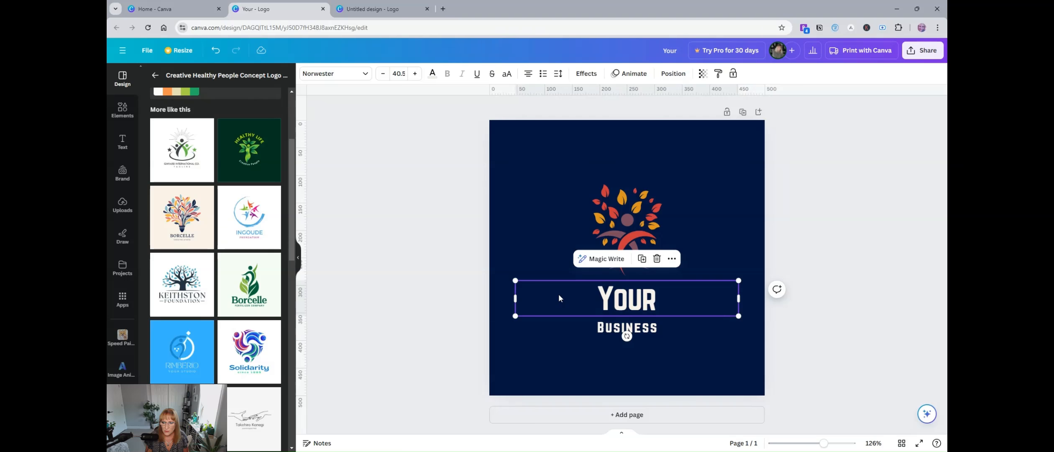
- Change the font of the "Business" text to Lemon Tuesday
click(619, 334)
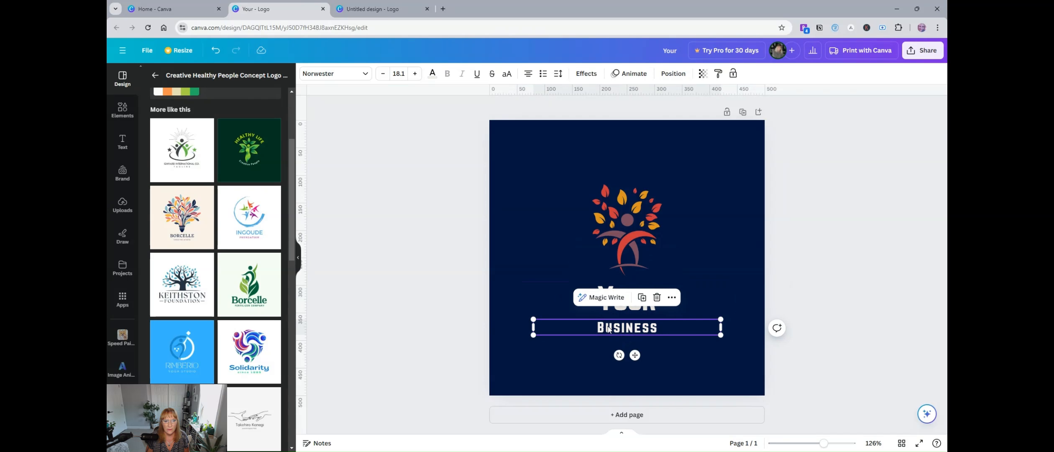
click(331, 75)
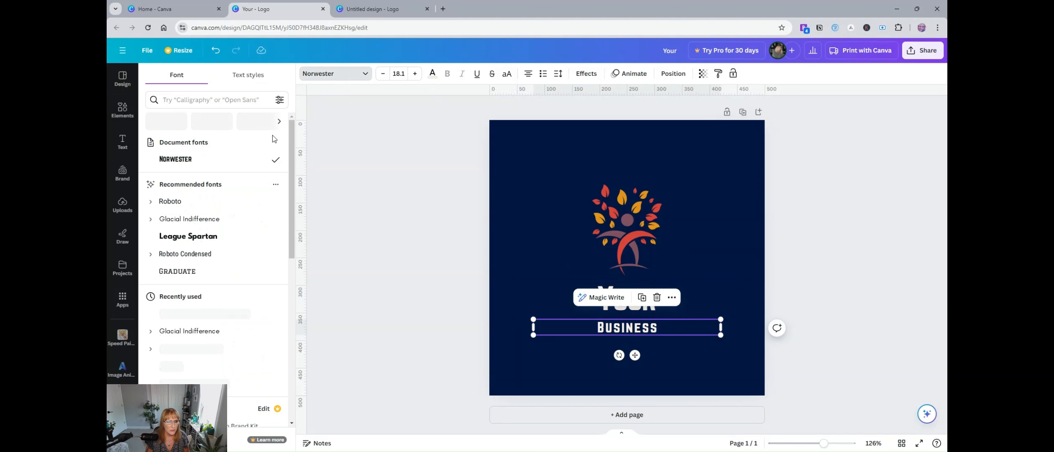
click(177, 316)
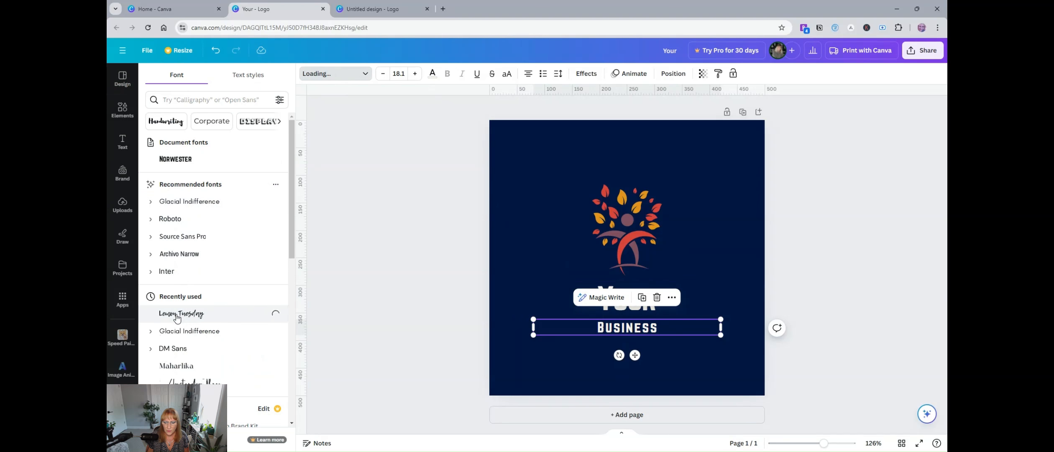
- Enlarge the "Business" text to font size 34.1 and deselect it
click(415, 74)
click(415, 73)
click(415, 74)
click(416, 74)
click(415, 74)
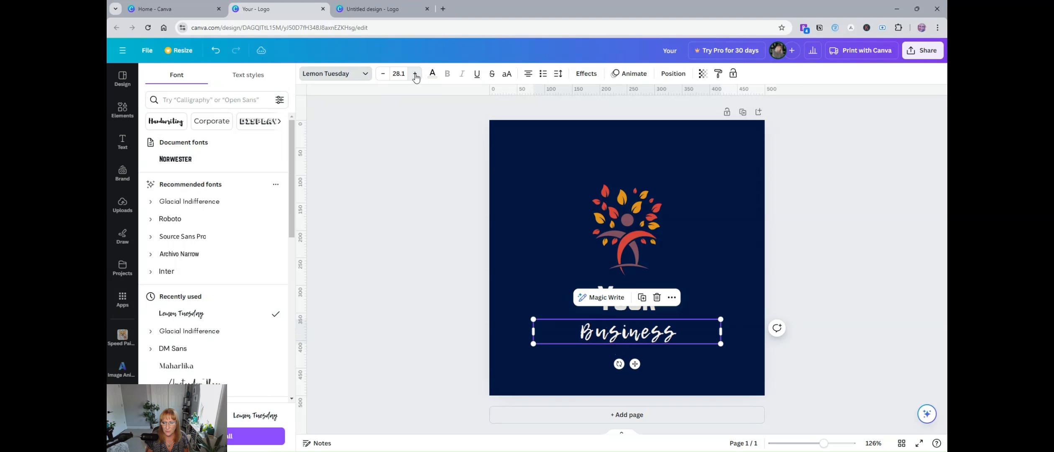
click(415, 74)
click(416, 74)
click(415, 74)
click(415, 74)
click(415, 74)
click(415, 74)
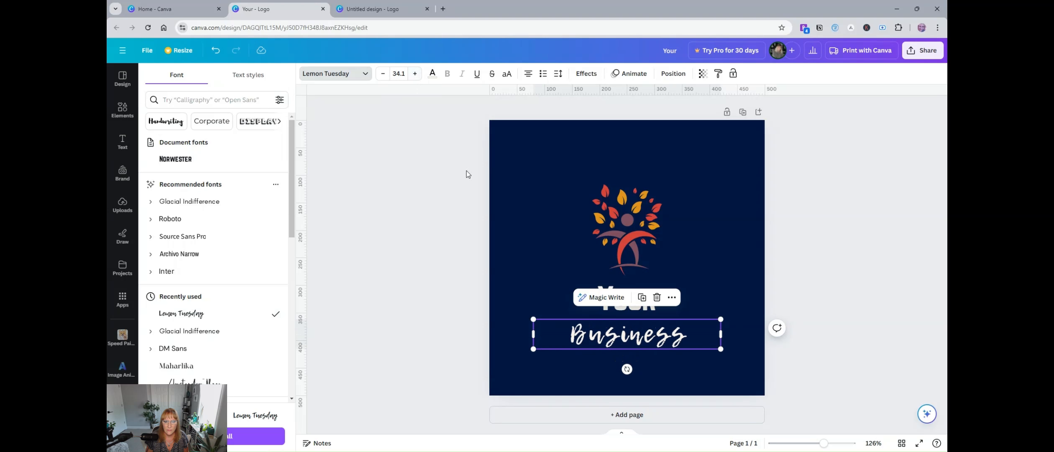
click(521, 180)
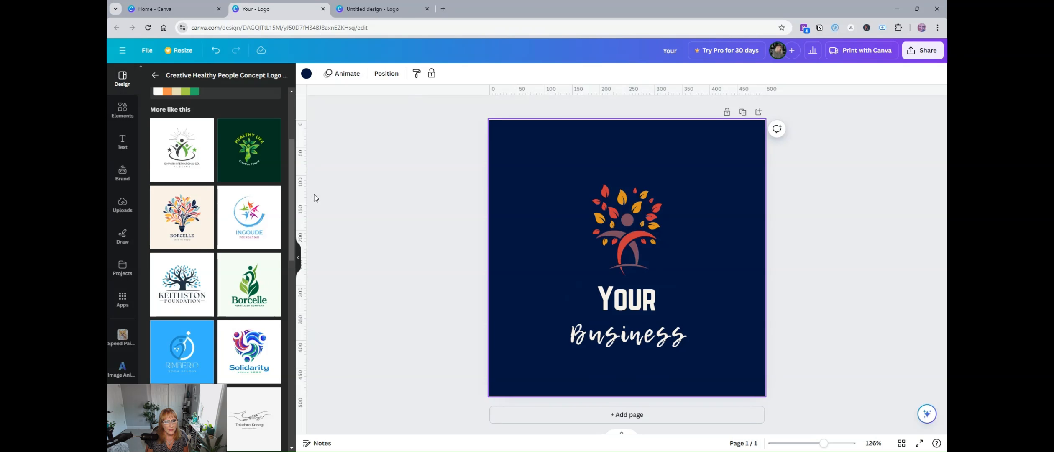
- Open the Brand Kit's color palette for editing, try to add another color, and save the palette
click(122, 175)
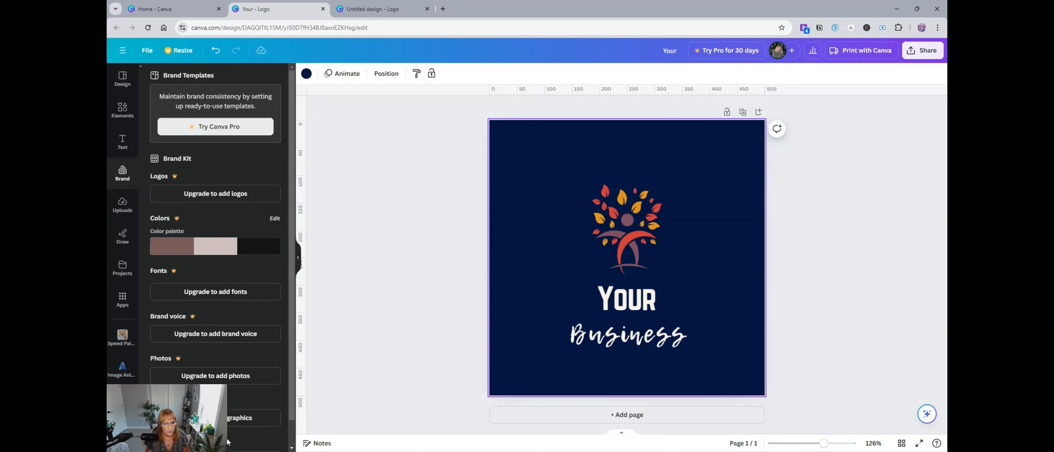
scroll(228, 441, down, 1)
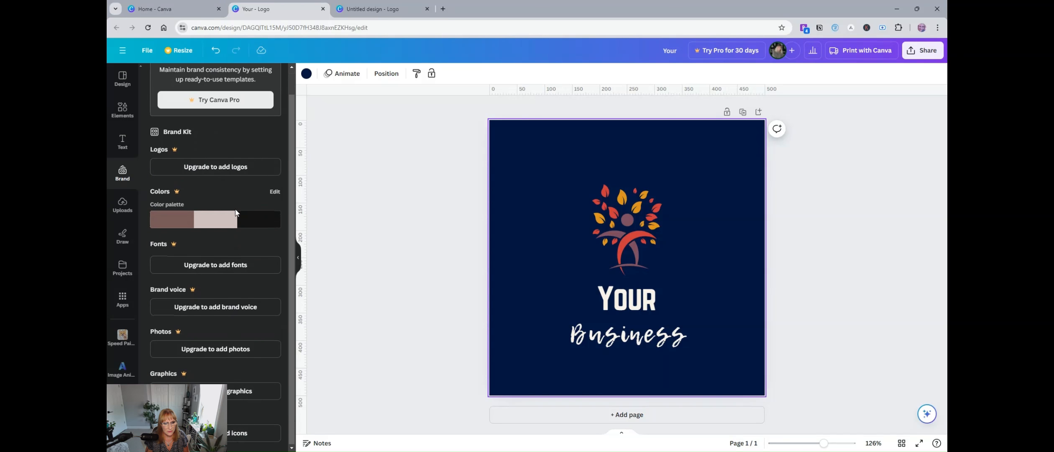
scroll(235, 213, up, 1)
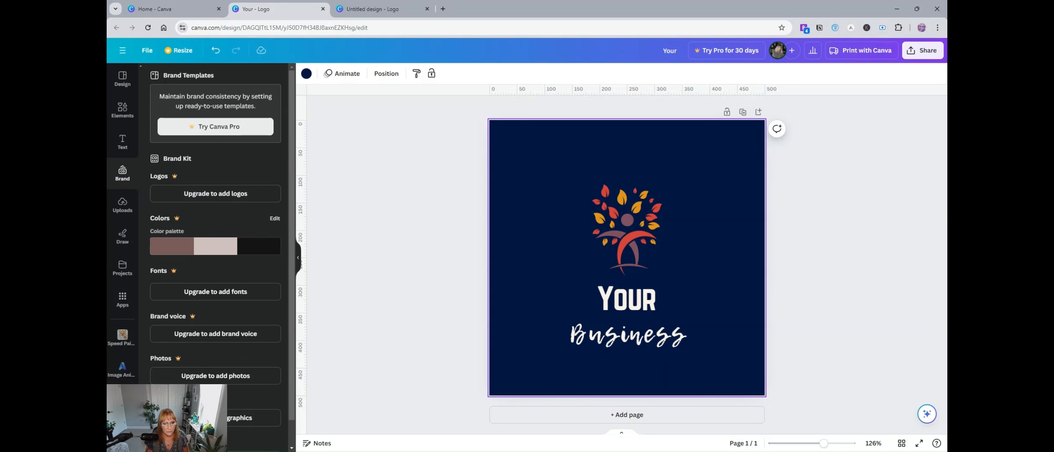
click(274, 218)
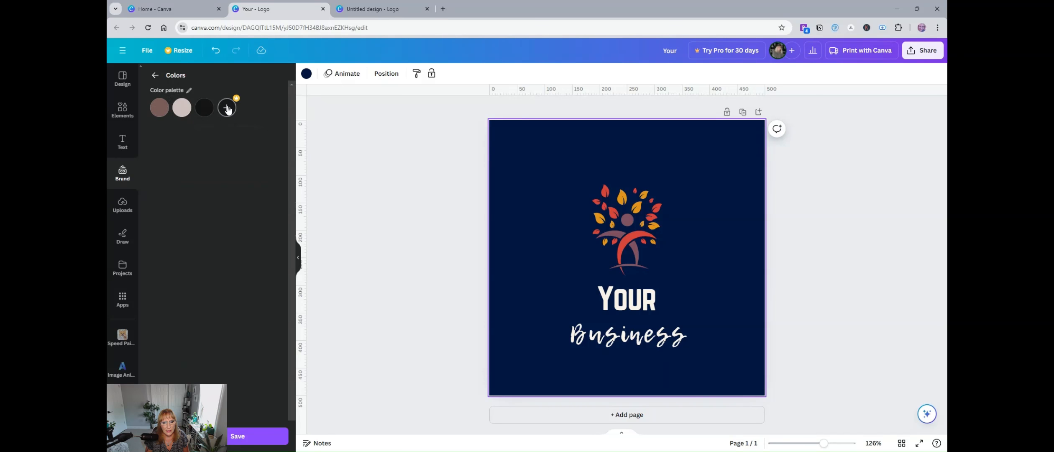
click(228, 109)
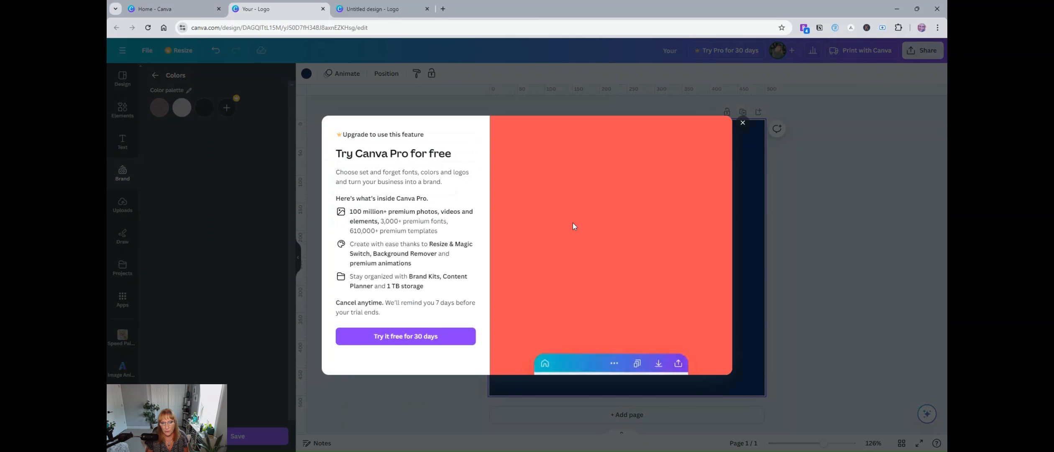
click(743, 123)
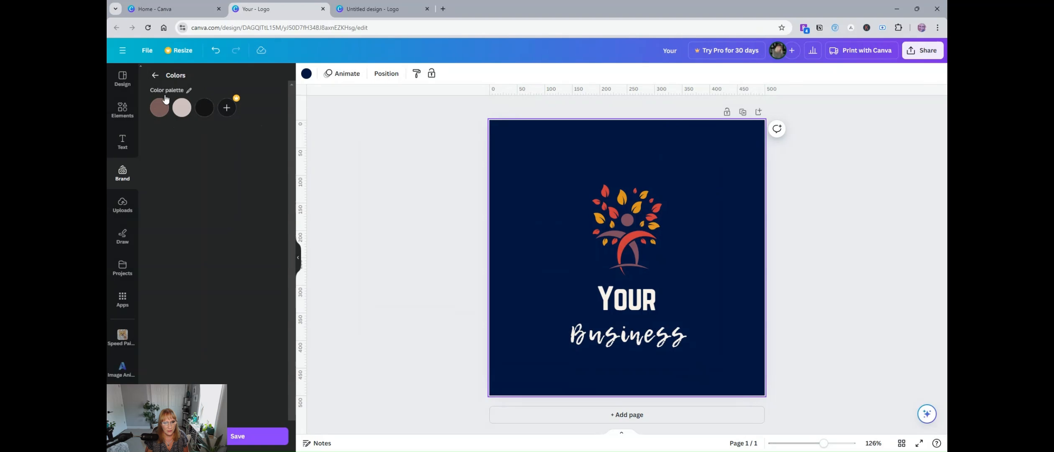
click(245, 437)
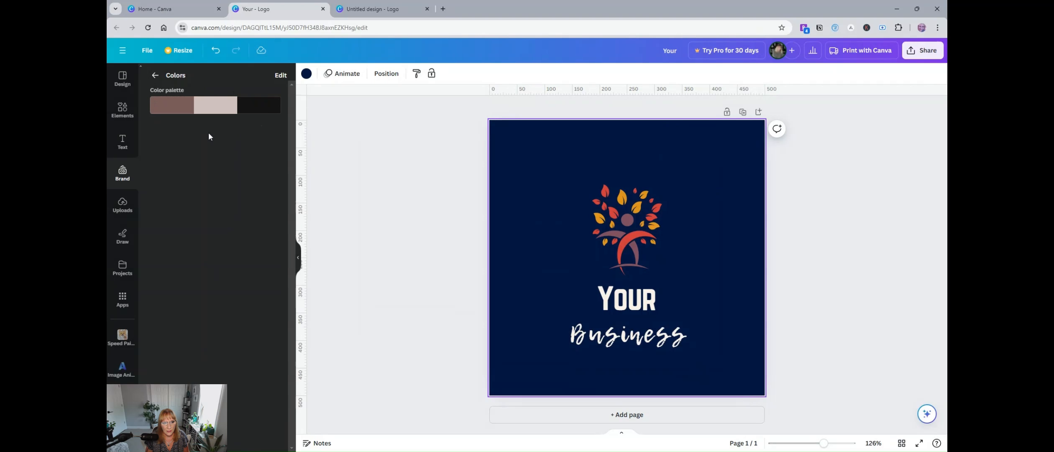
- Apply the Brand Kit color palette, shuffle it to a pale pink background with black text, and change the page background to light gray
click(213, 104)
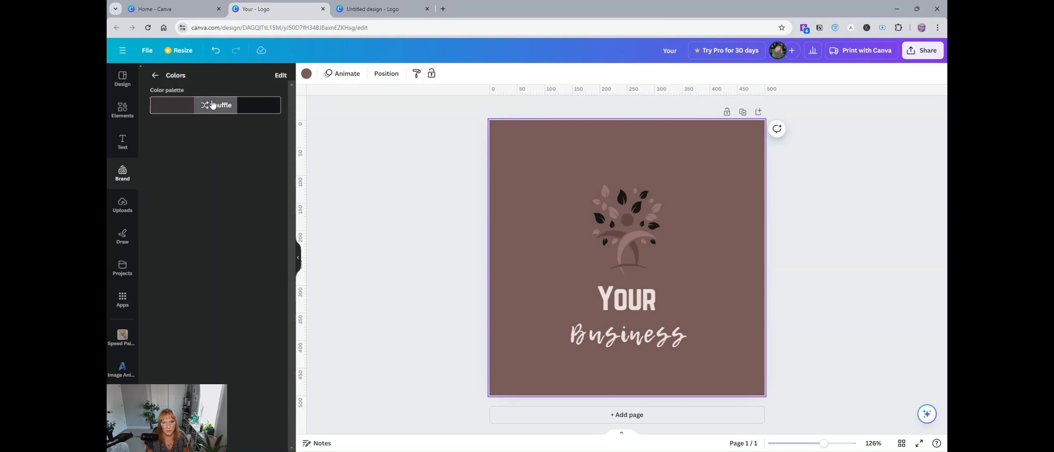
click(213, 104)
click(216, 105)
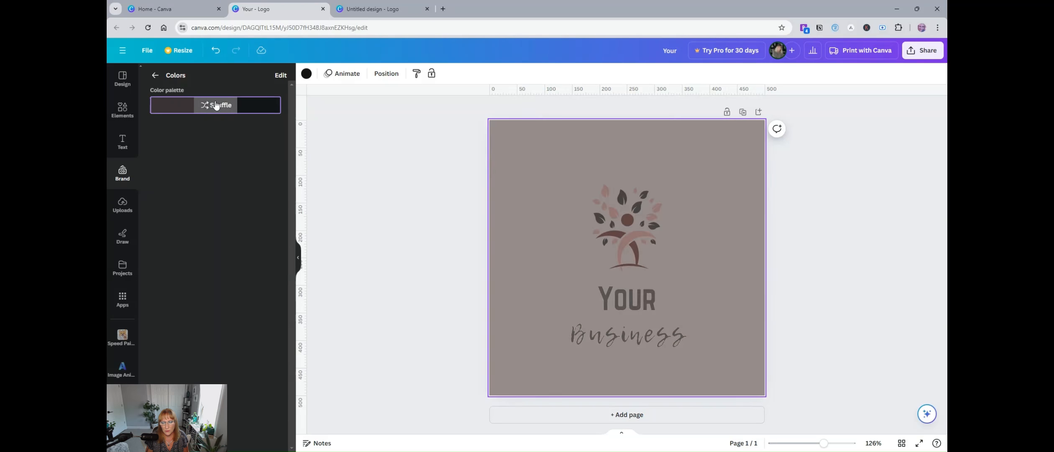
click(215, 106)
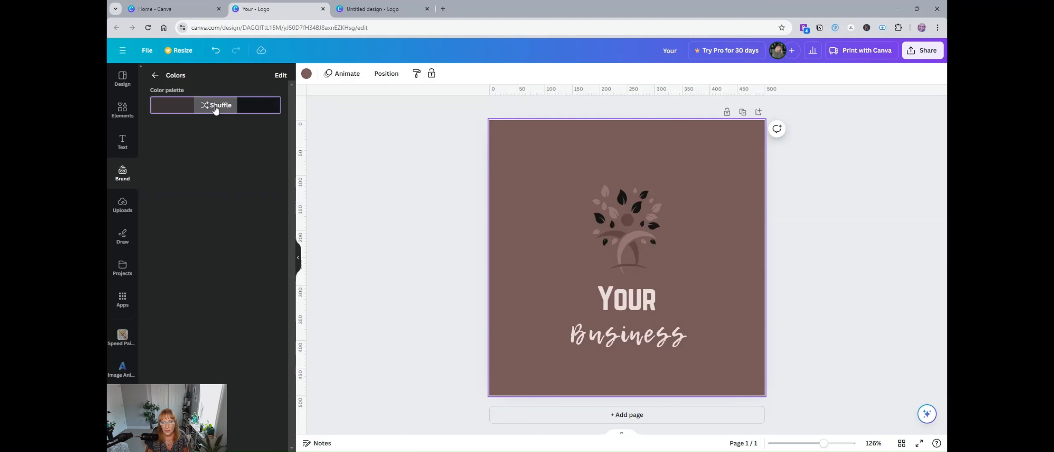
click(215, 105)
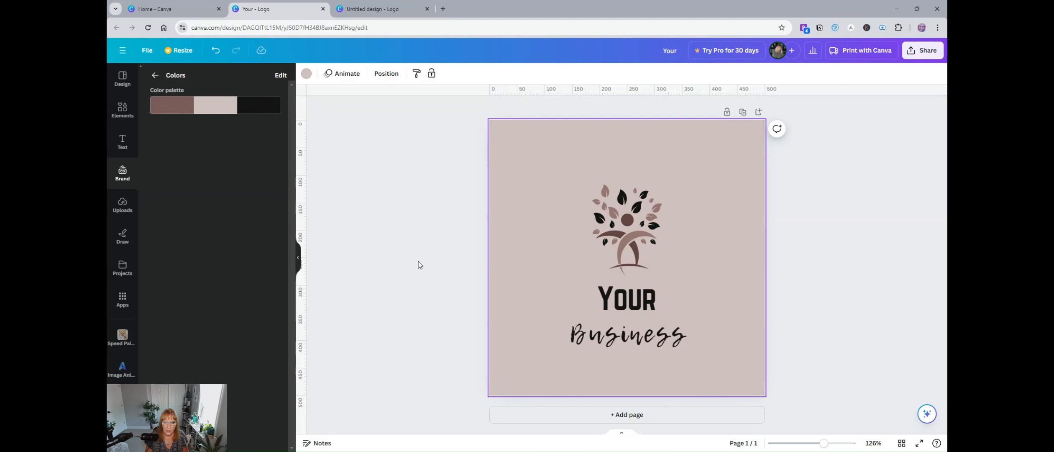
click(306, 73)
click(251, 261)
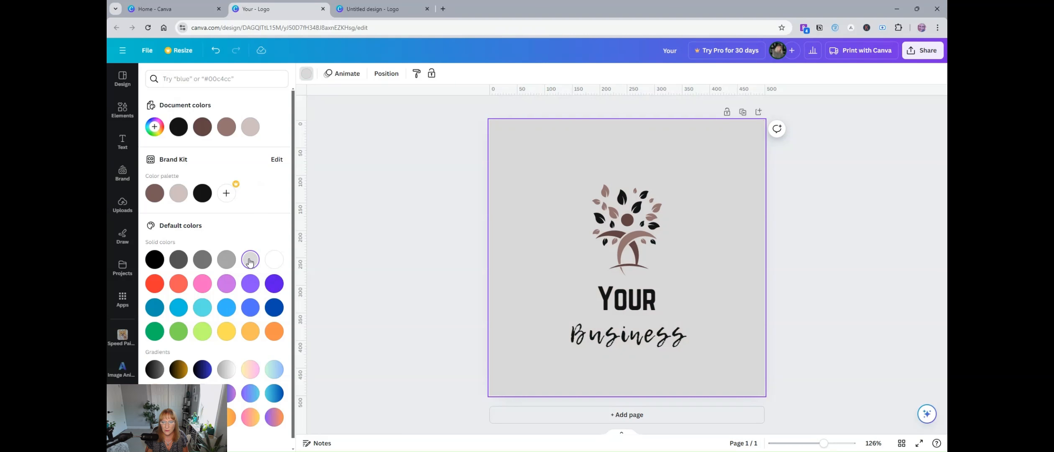
- Recolor the black leaves of the tree graphic to dark turquoise blue
click(619, 205)
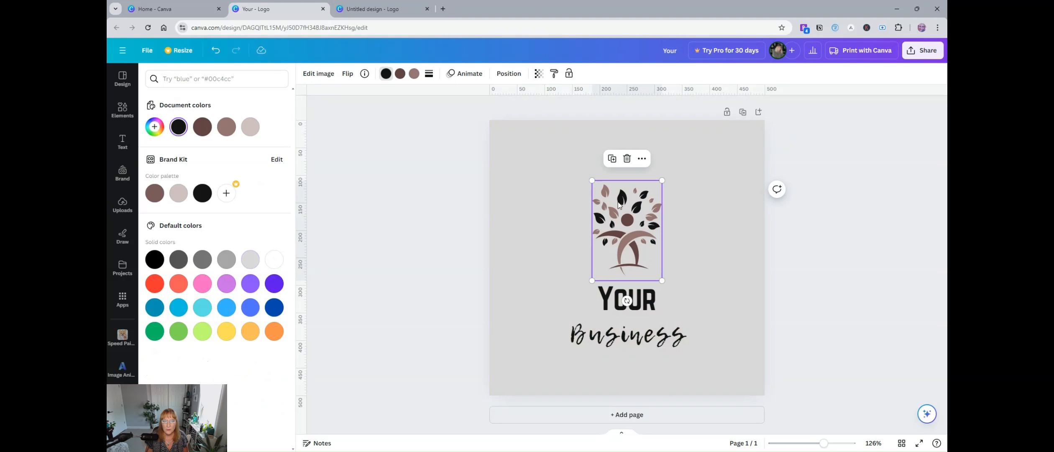
click(400, 75)
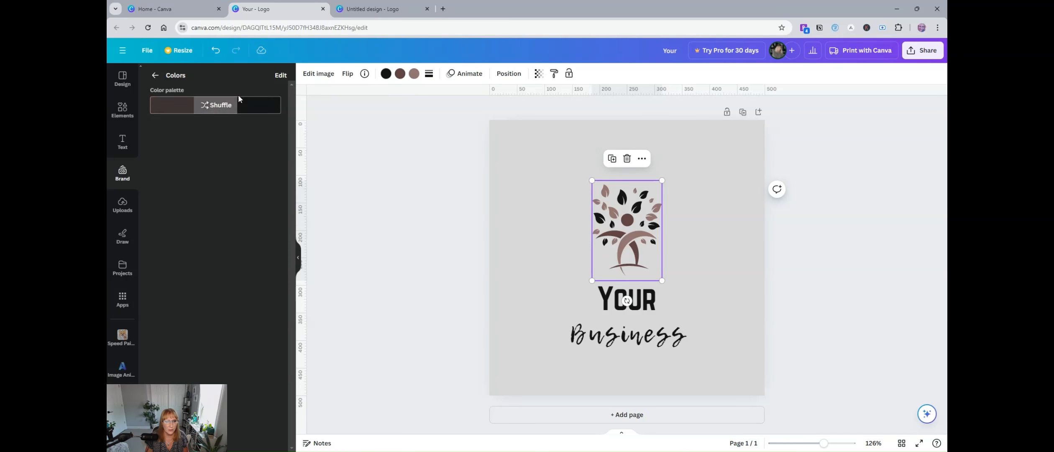
click(155, 75)
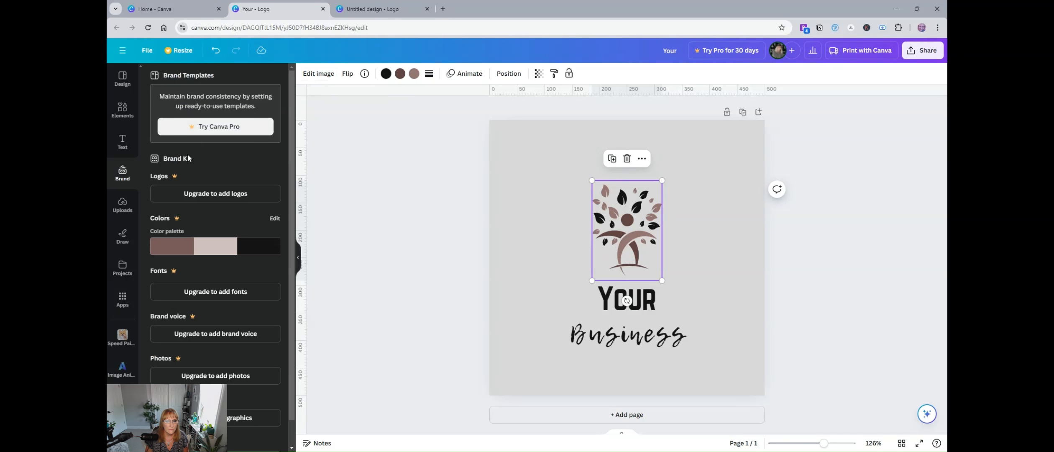
click(385, 75)
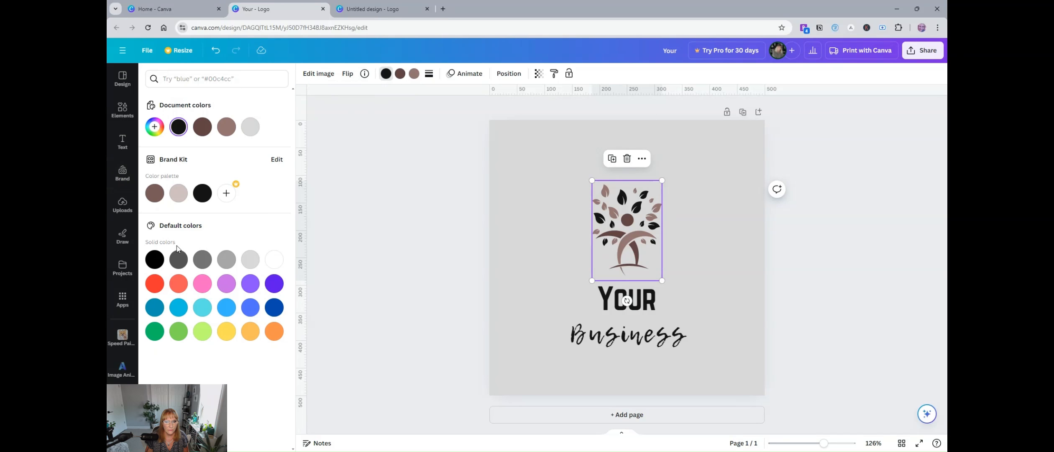
click(222, 130)
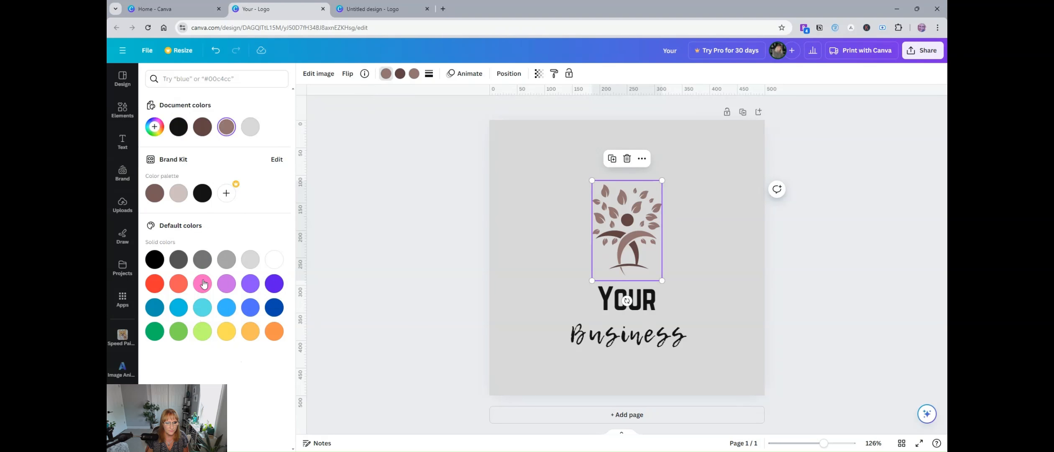
click(179, 283)
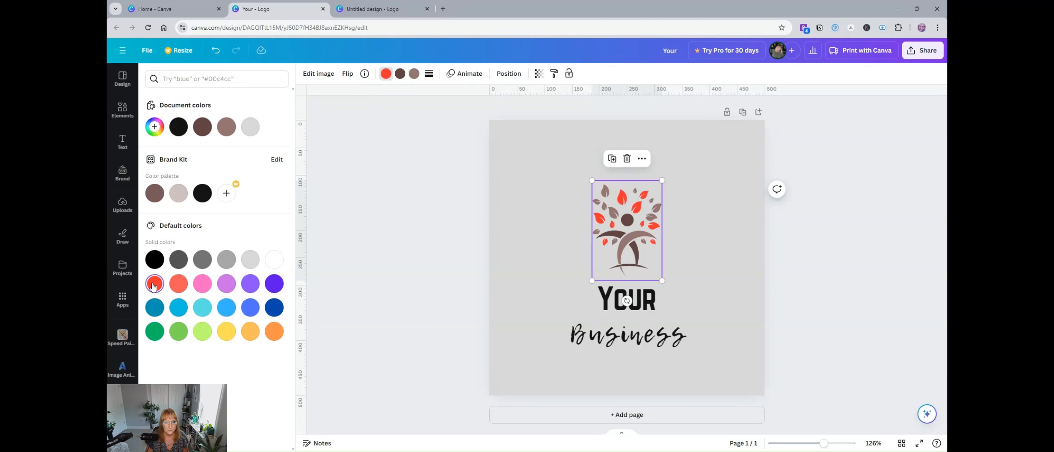
click(155, 308)
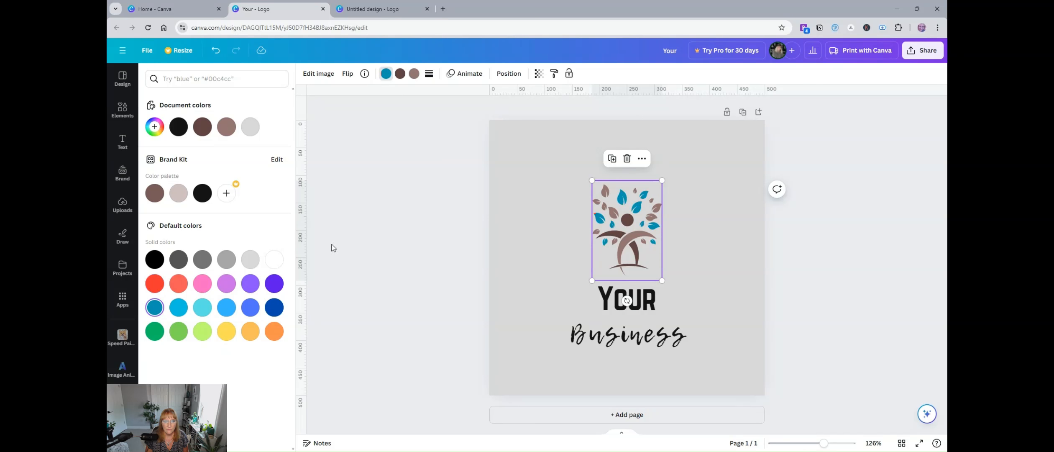
- Recolor the tree graphic's dark brown parts to coral and its light brown parts to light orange, and deselect the graphic
click(400, 73)
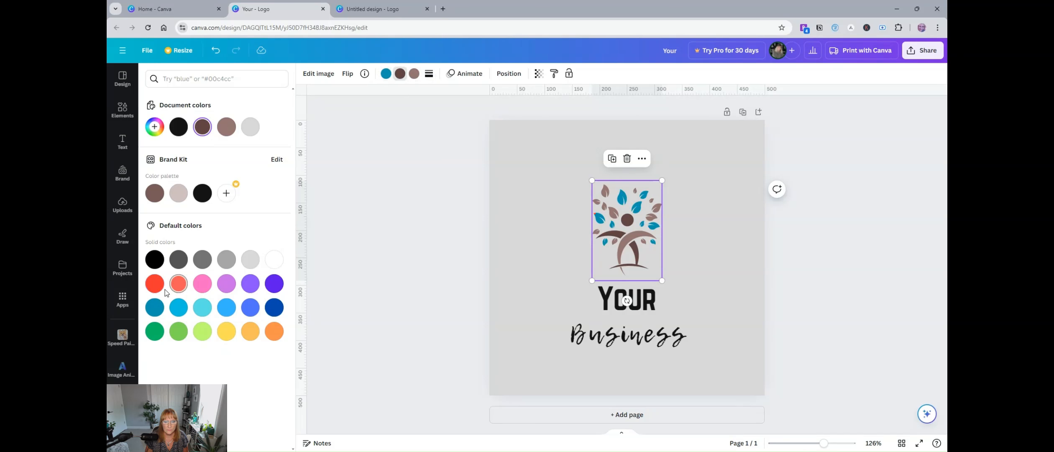
click(179, 283)
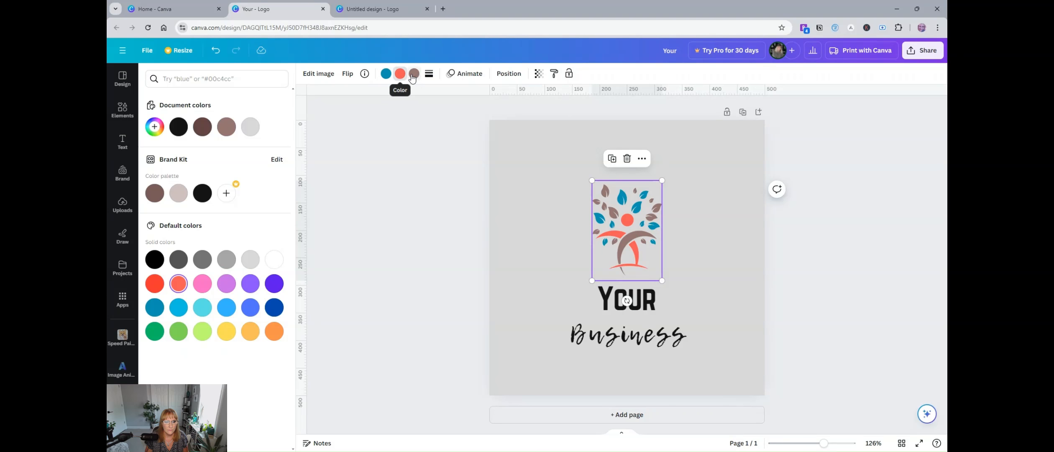
click(414, 74)
click(179, 196)
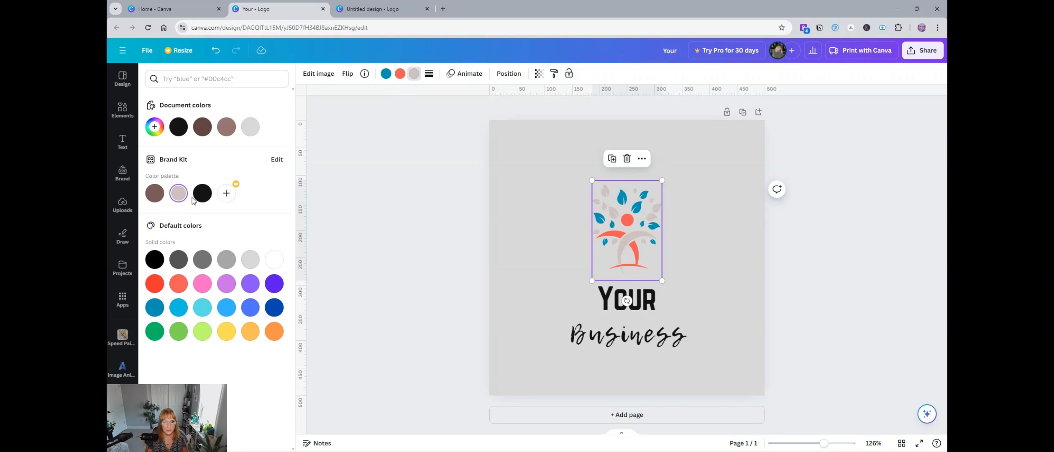
click(227, 331)
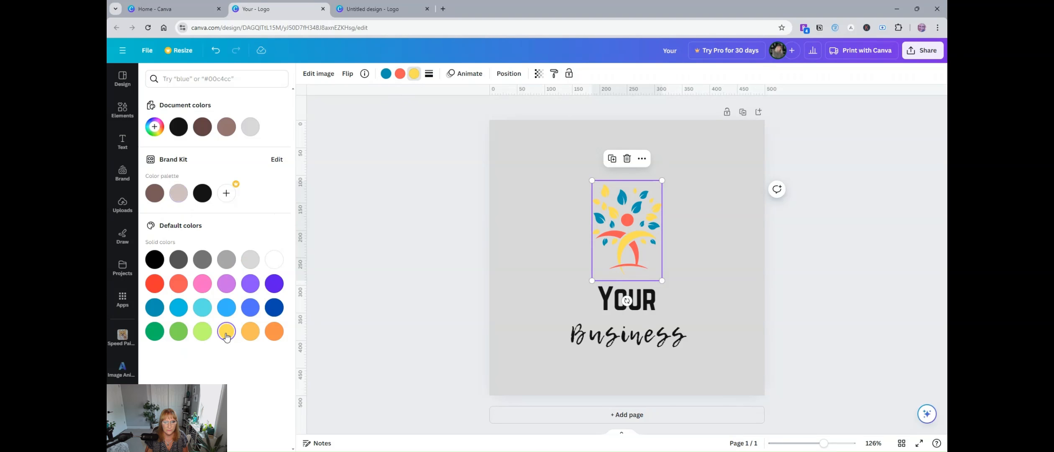
click(254, 331)
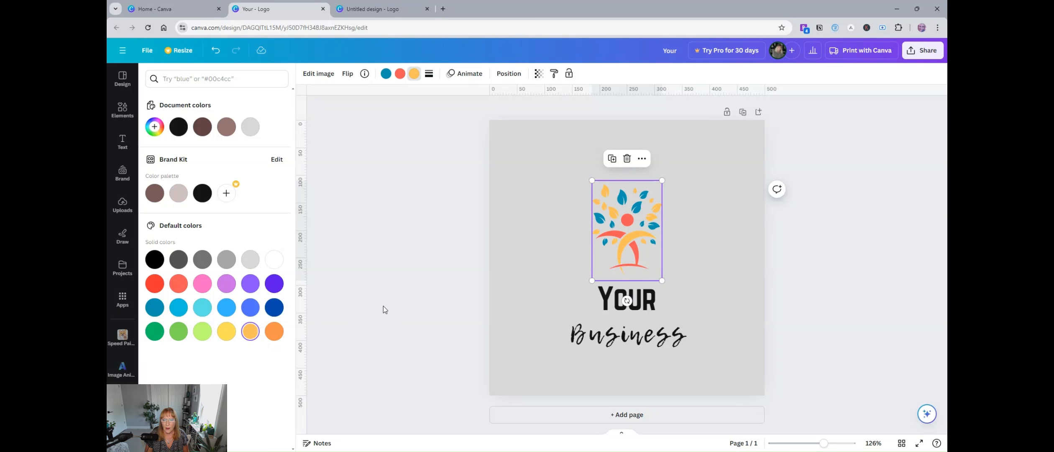
click(541, 178)
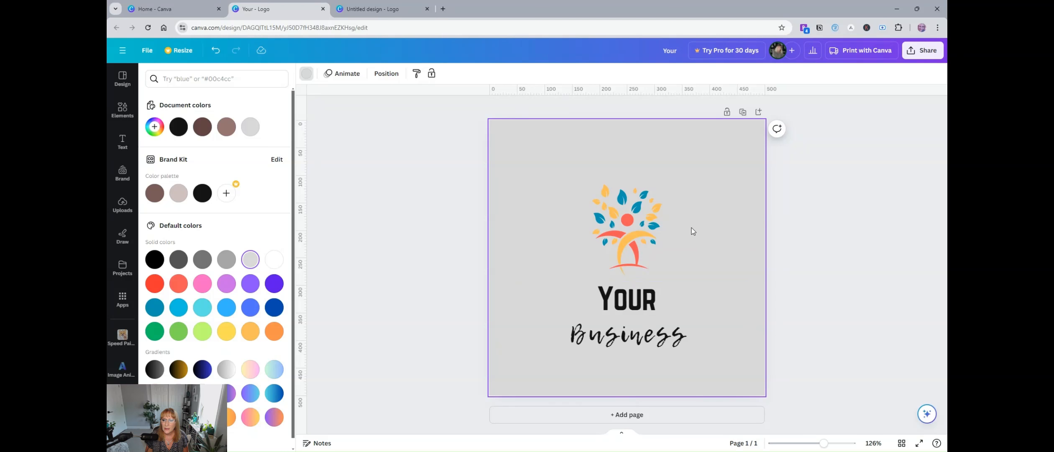
- Download the logo design as a PNG file at 500 × 500 px
click(924, 53)
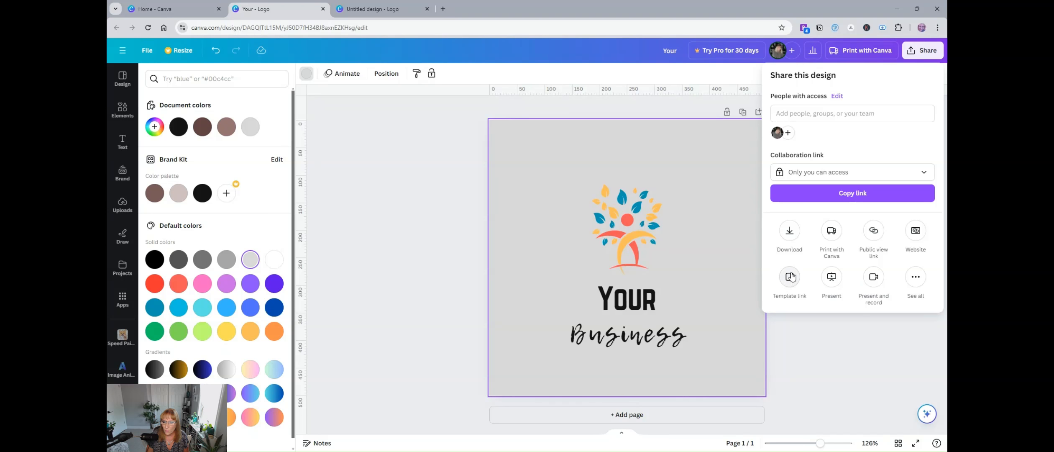
click(790, 233)
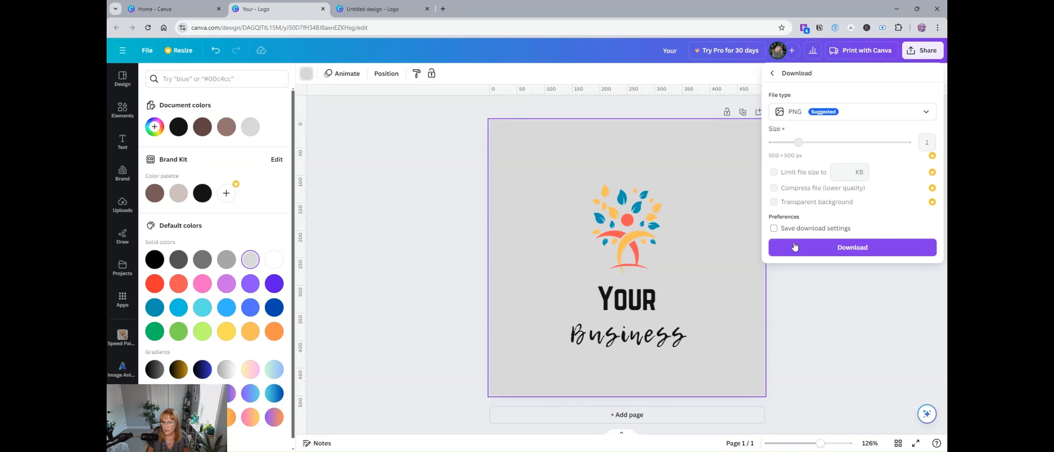
click(809, 114)
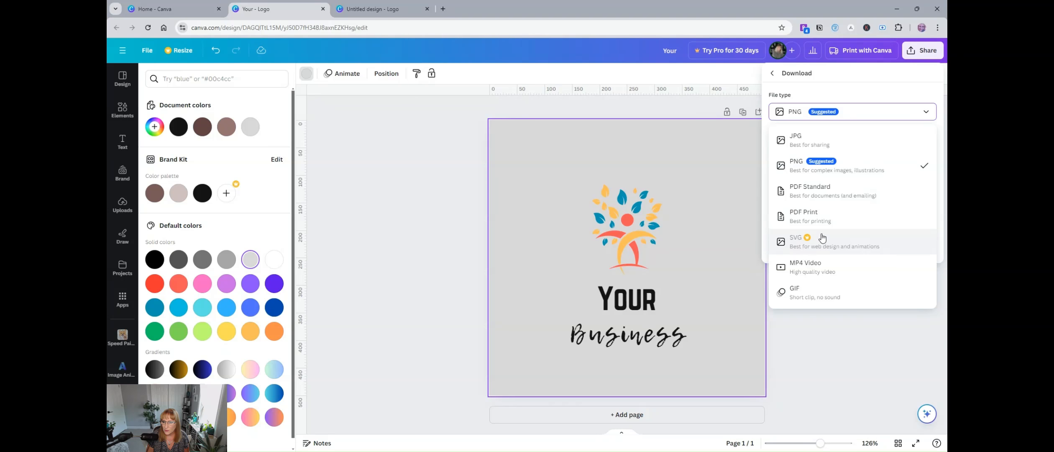
click(802, 166)
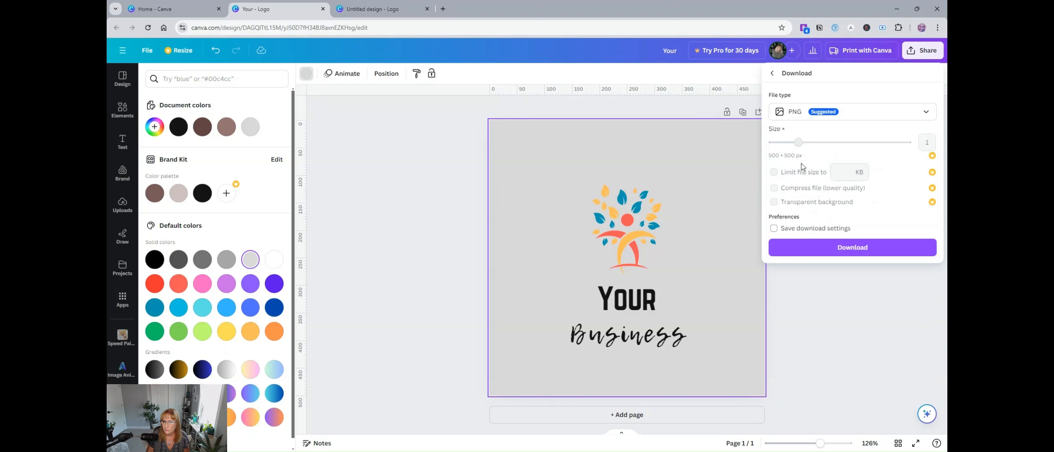
click(859, 253)
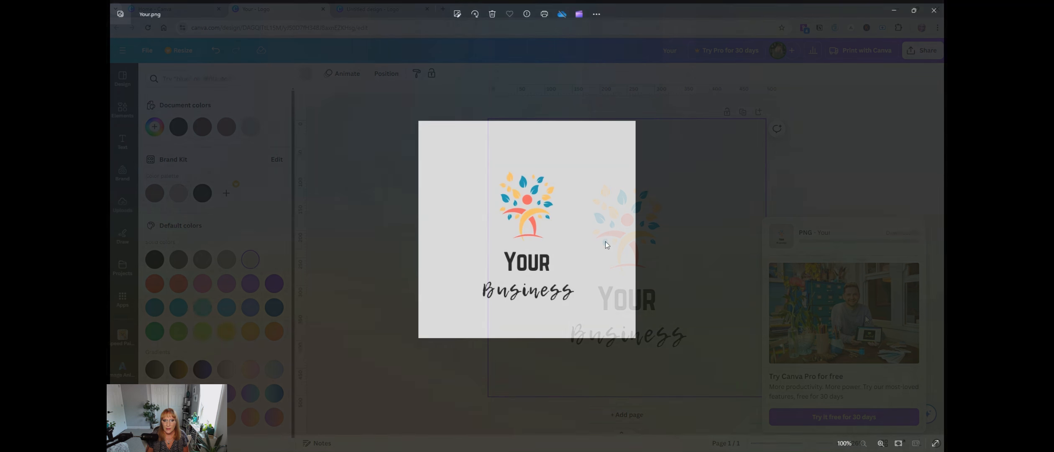